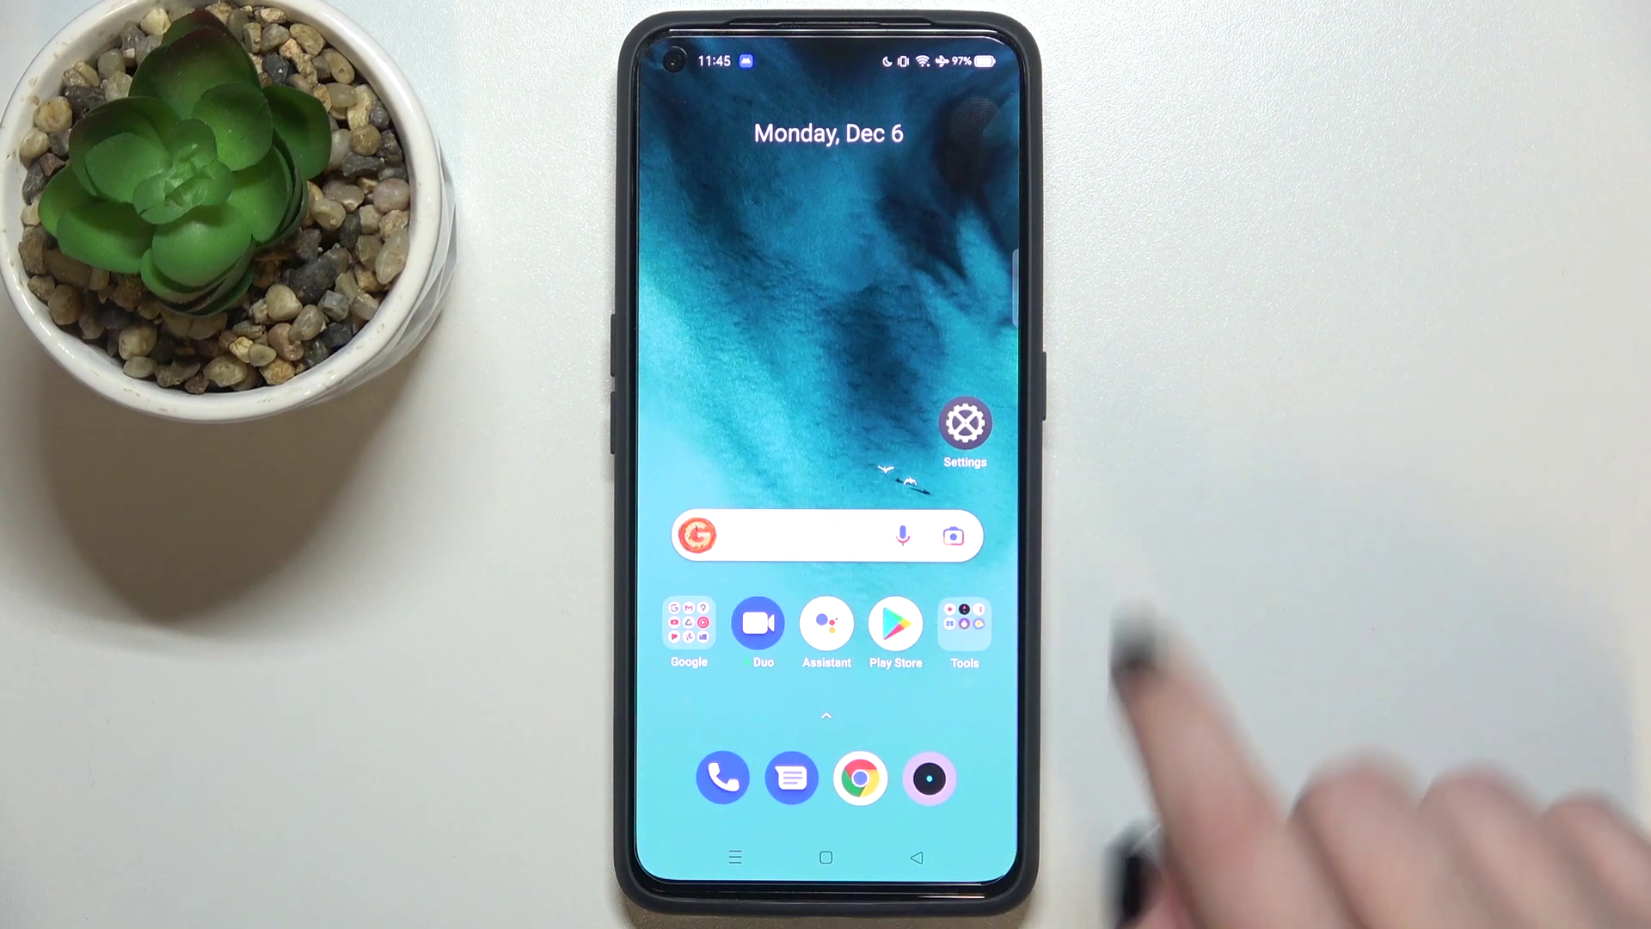
Launch Settings from the home screen and open the Convenience tools page.
click(966, 424)
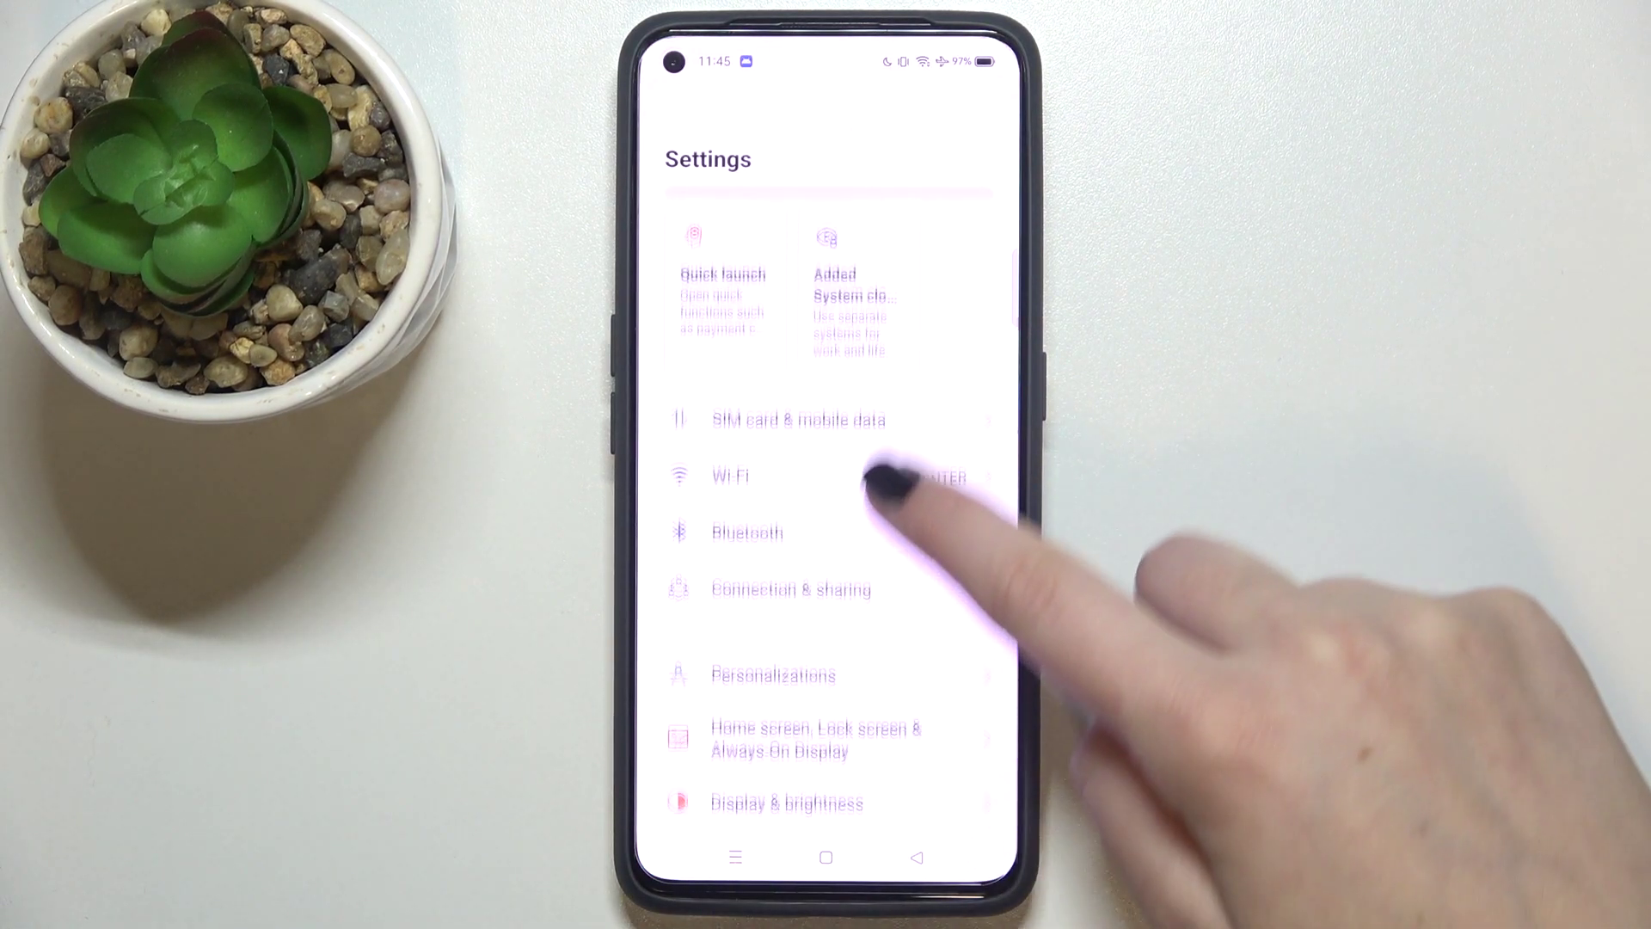
scroll(825, 581, down, 5)
scroll(826, 580, down, 5)
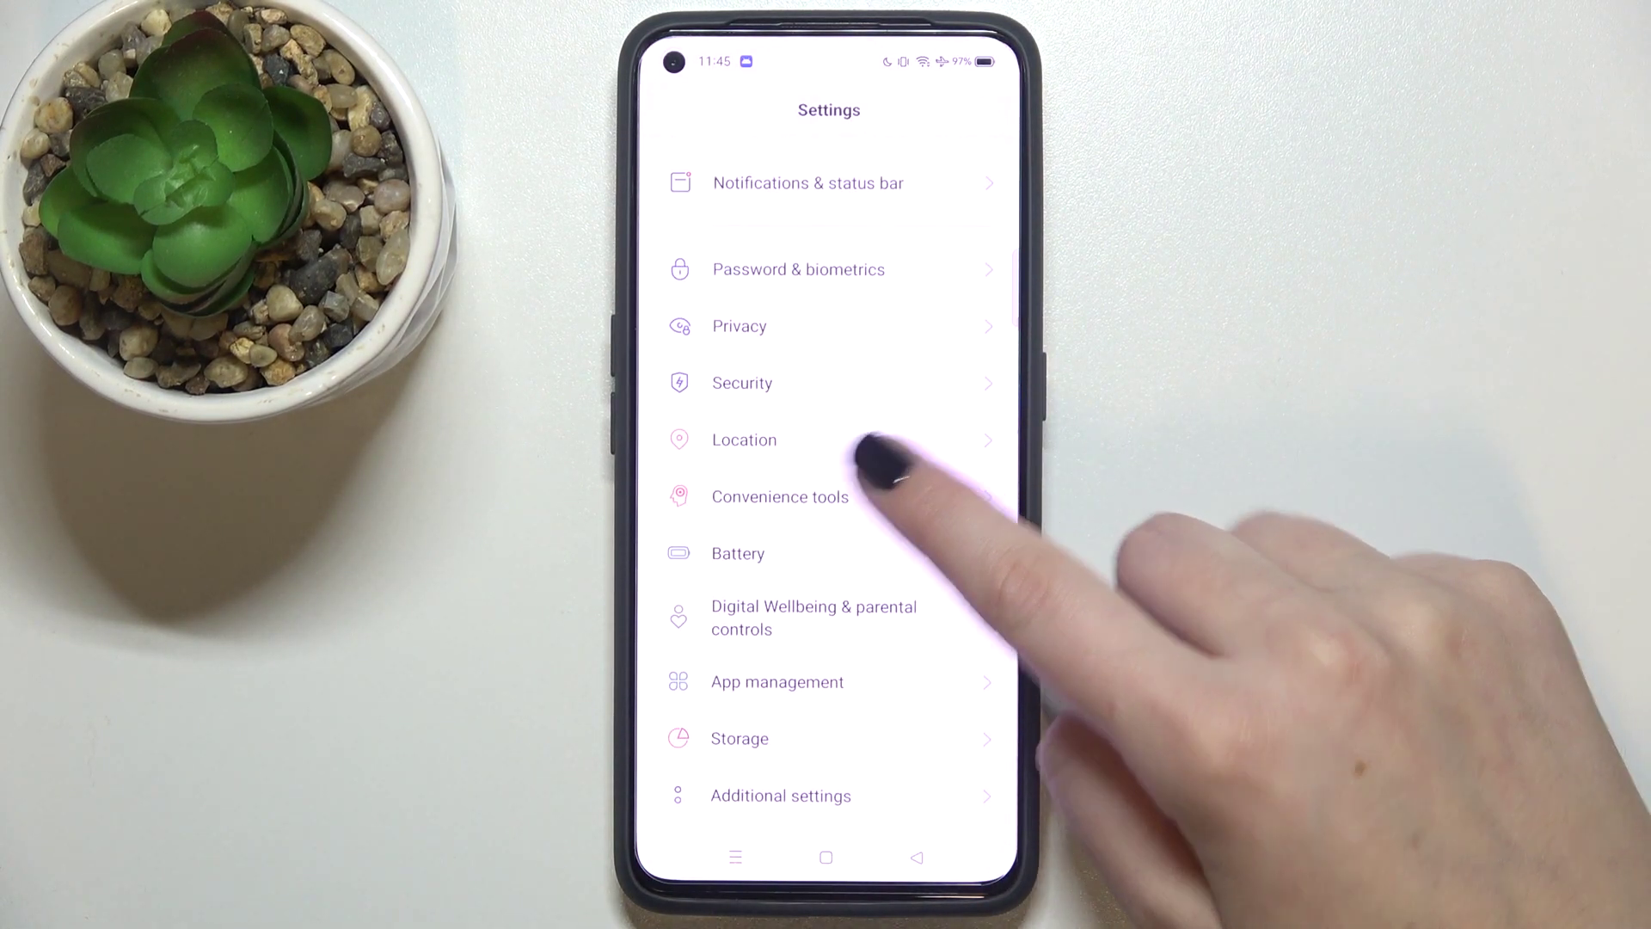
click(826, 502)
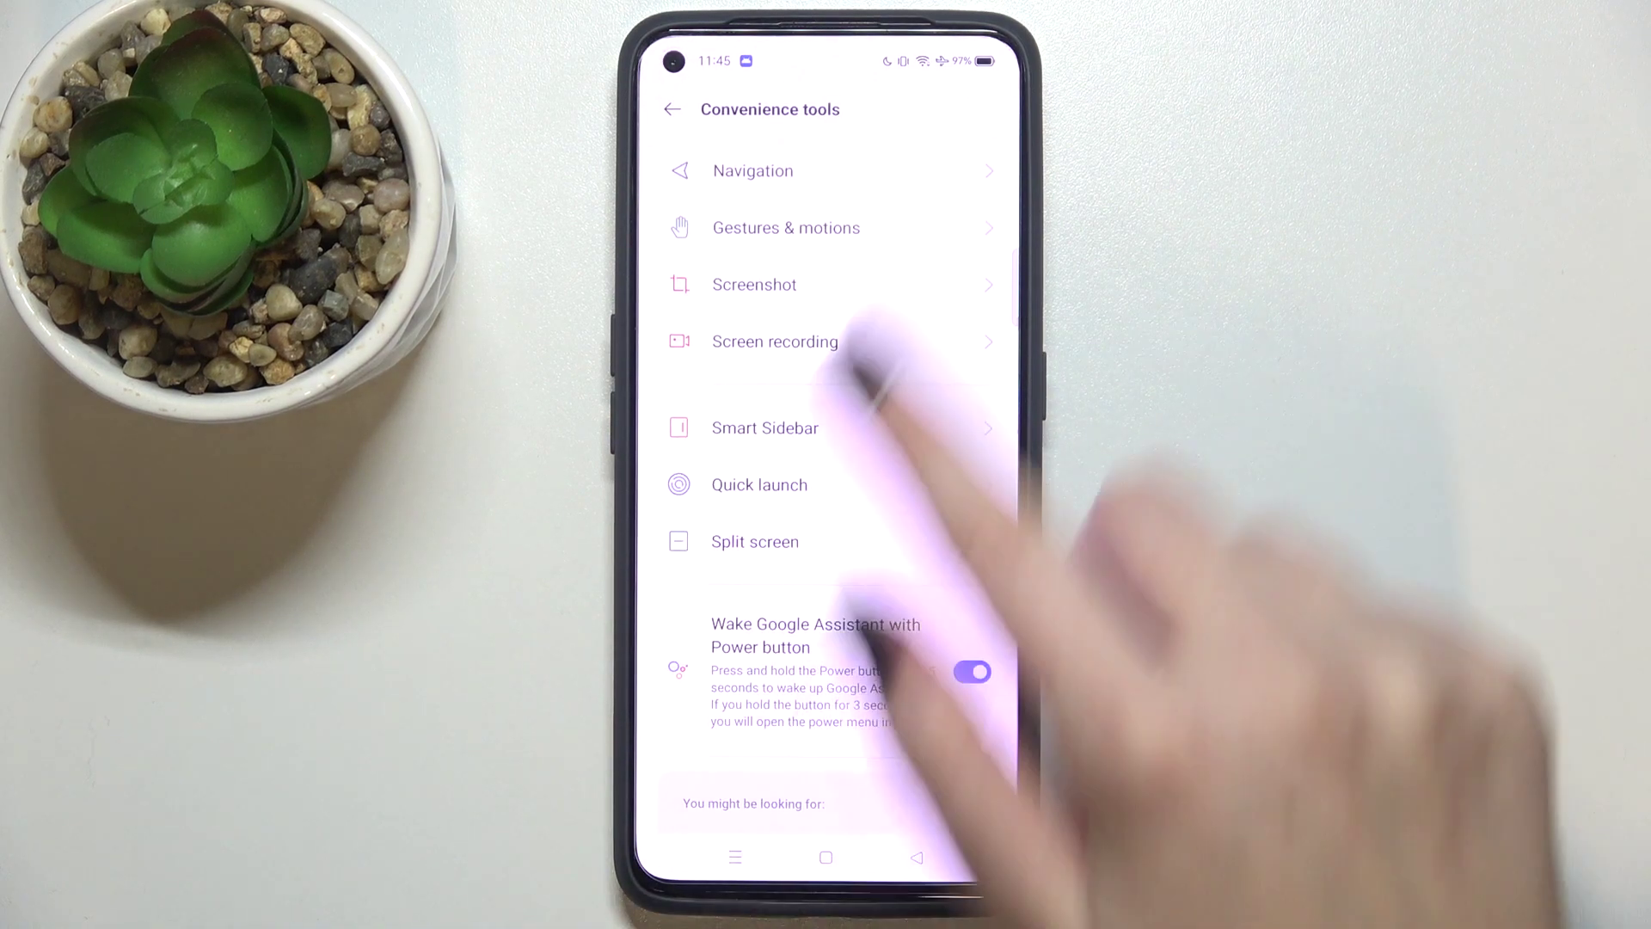
Select Navigation from the Convenience tools list.
click(826, 171)
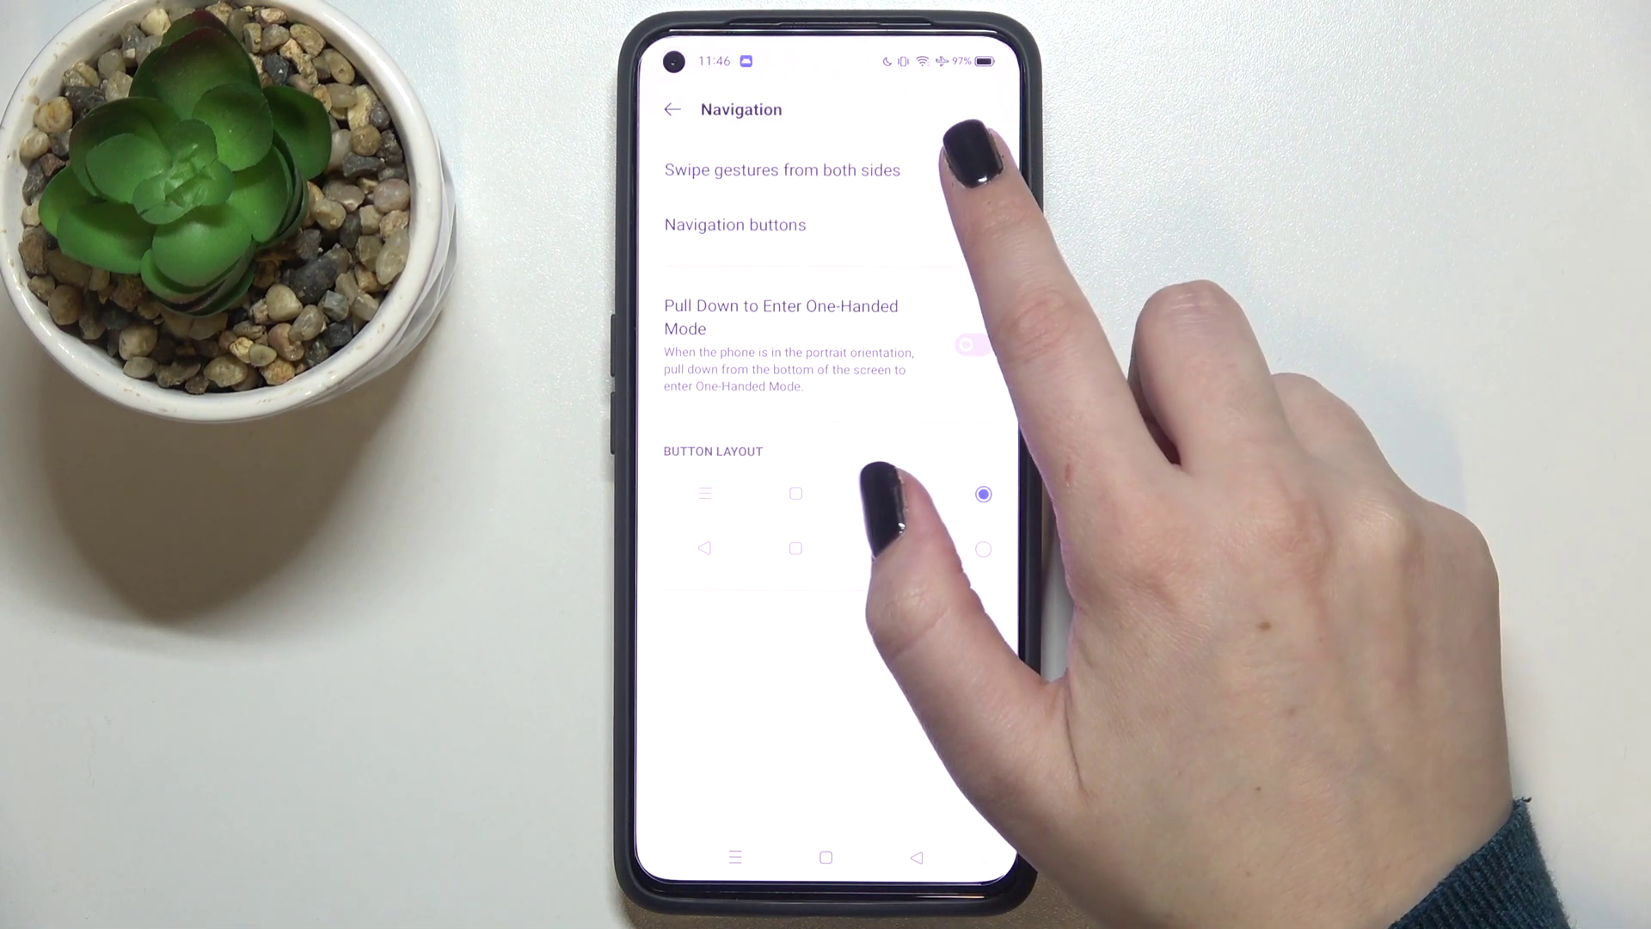
Choose the 'Swipe gestures from both sides' navigation option.
click(983, 168)
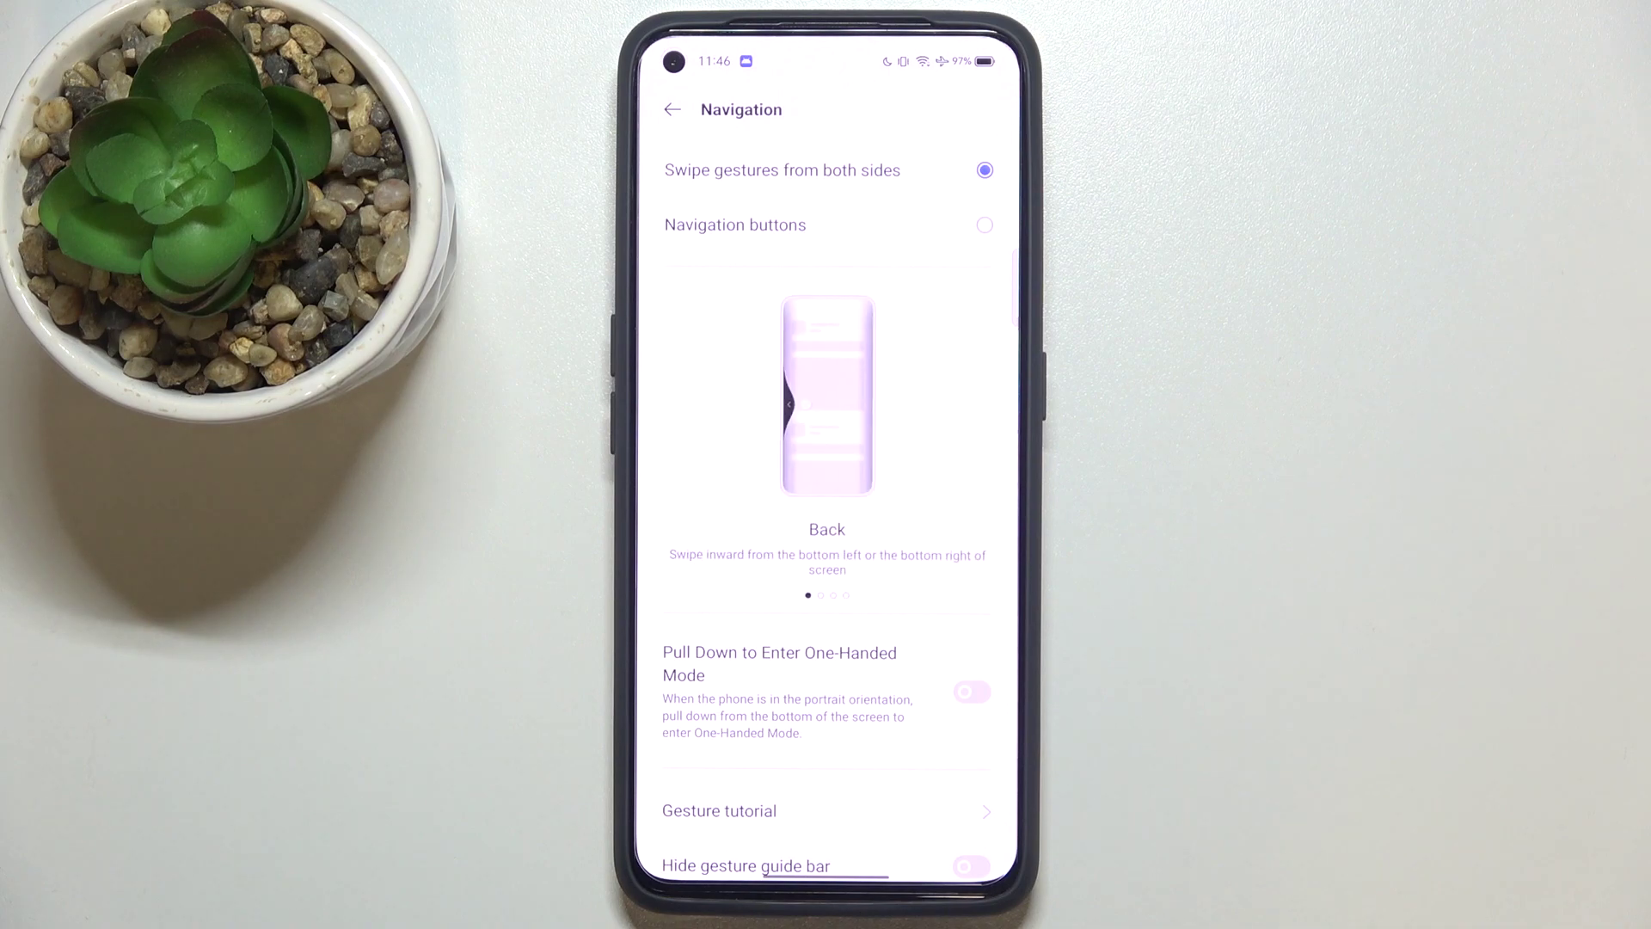
drag(948, 659, 910, 277)
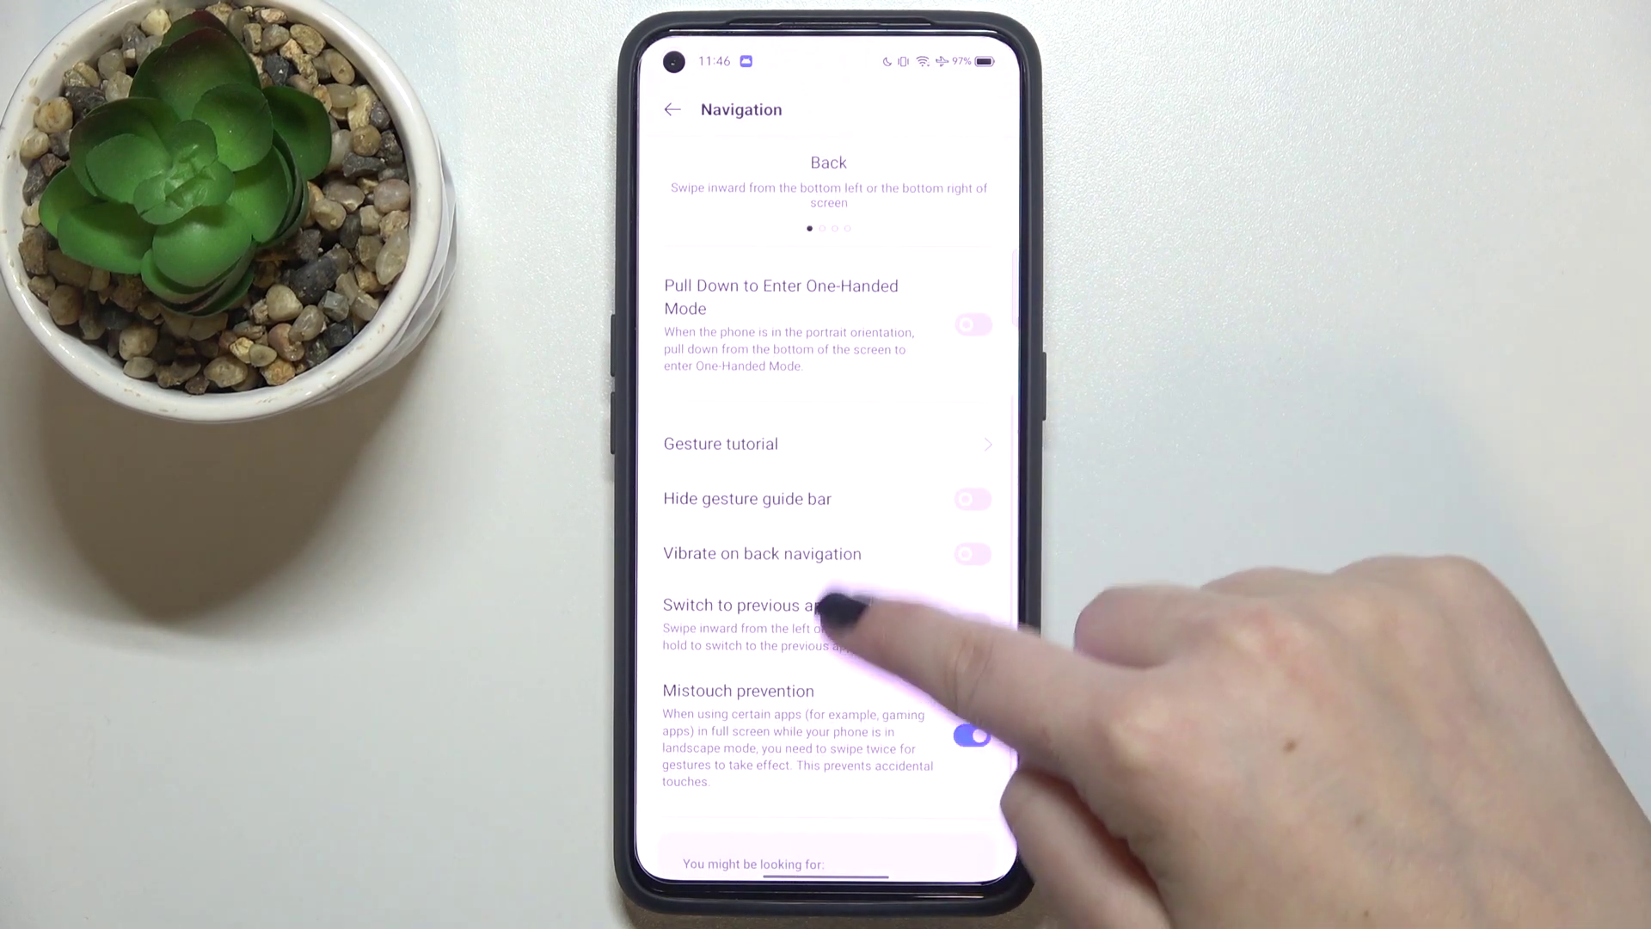
drag(852, 620, 852, 510)
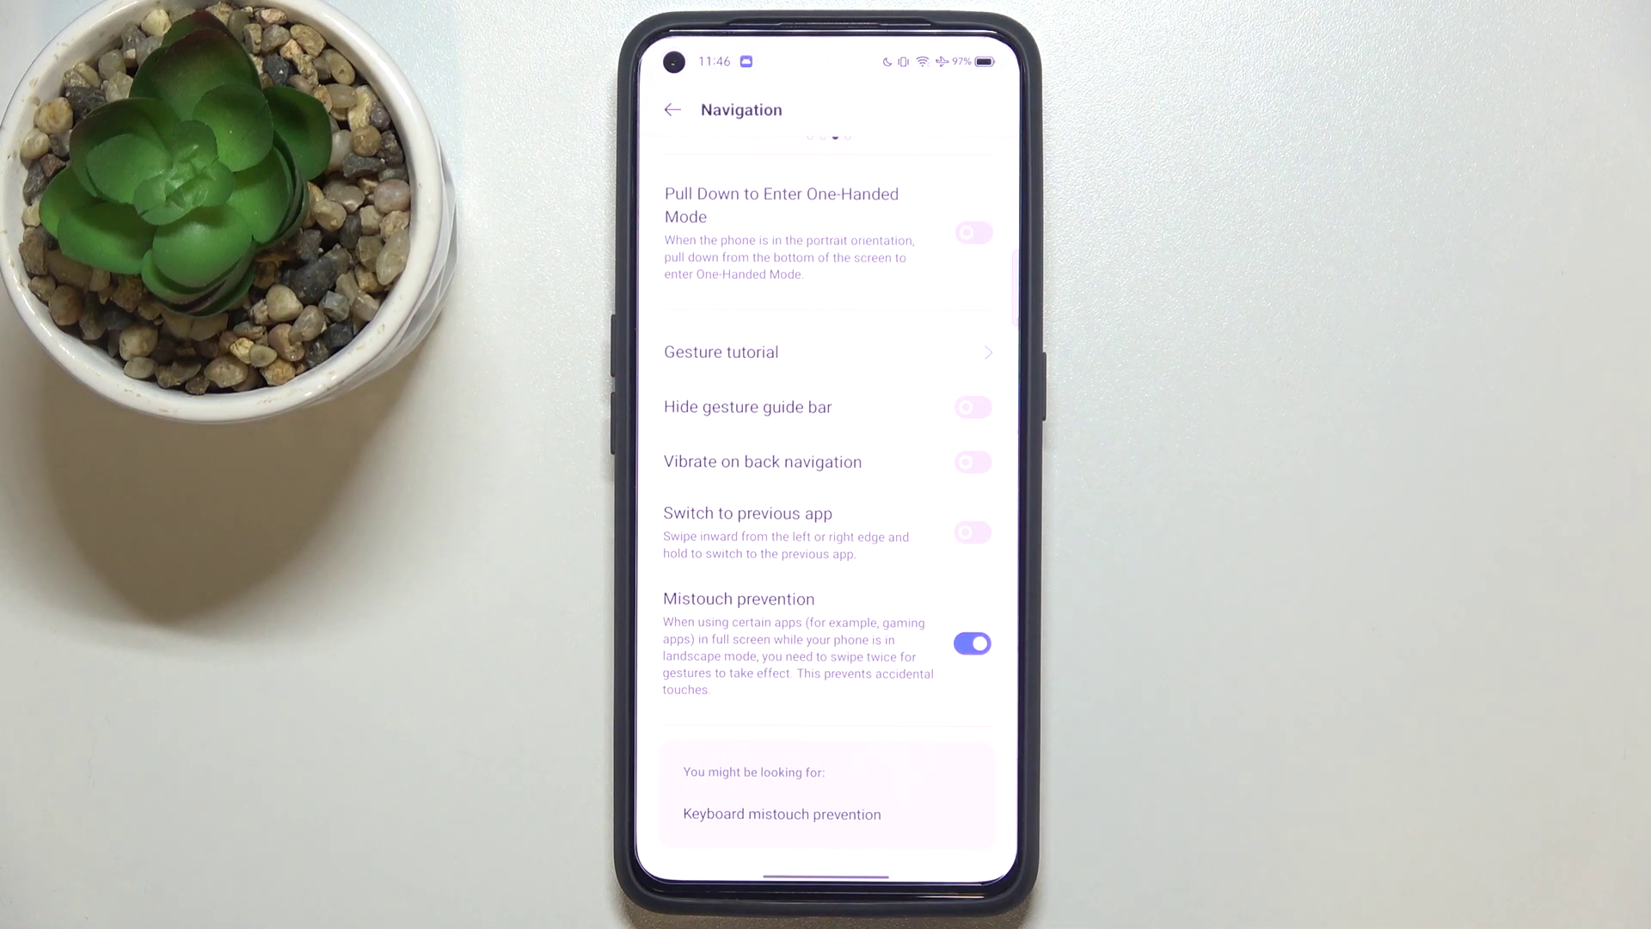
scroll(941, 399, up, 5)
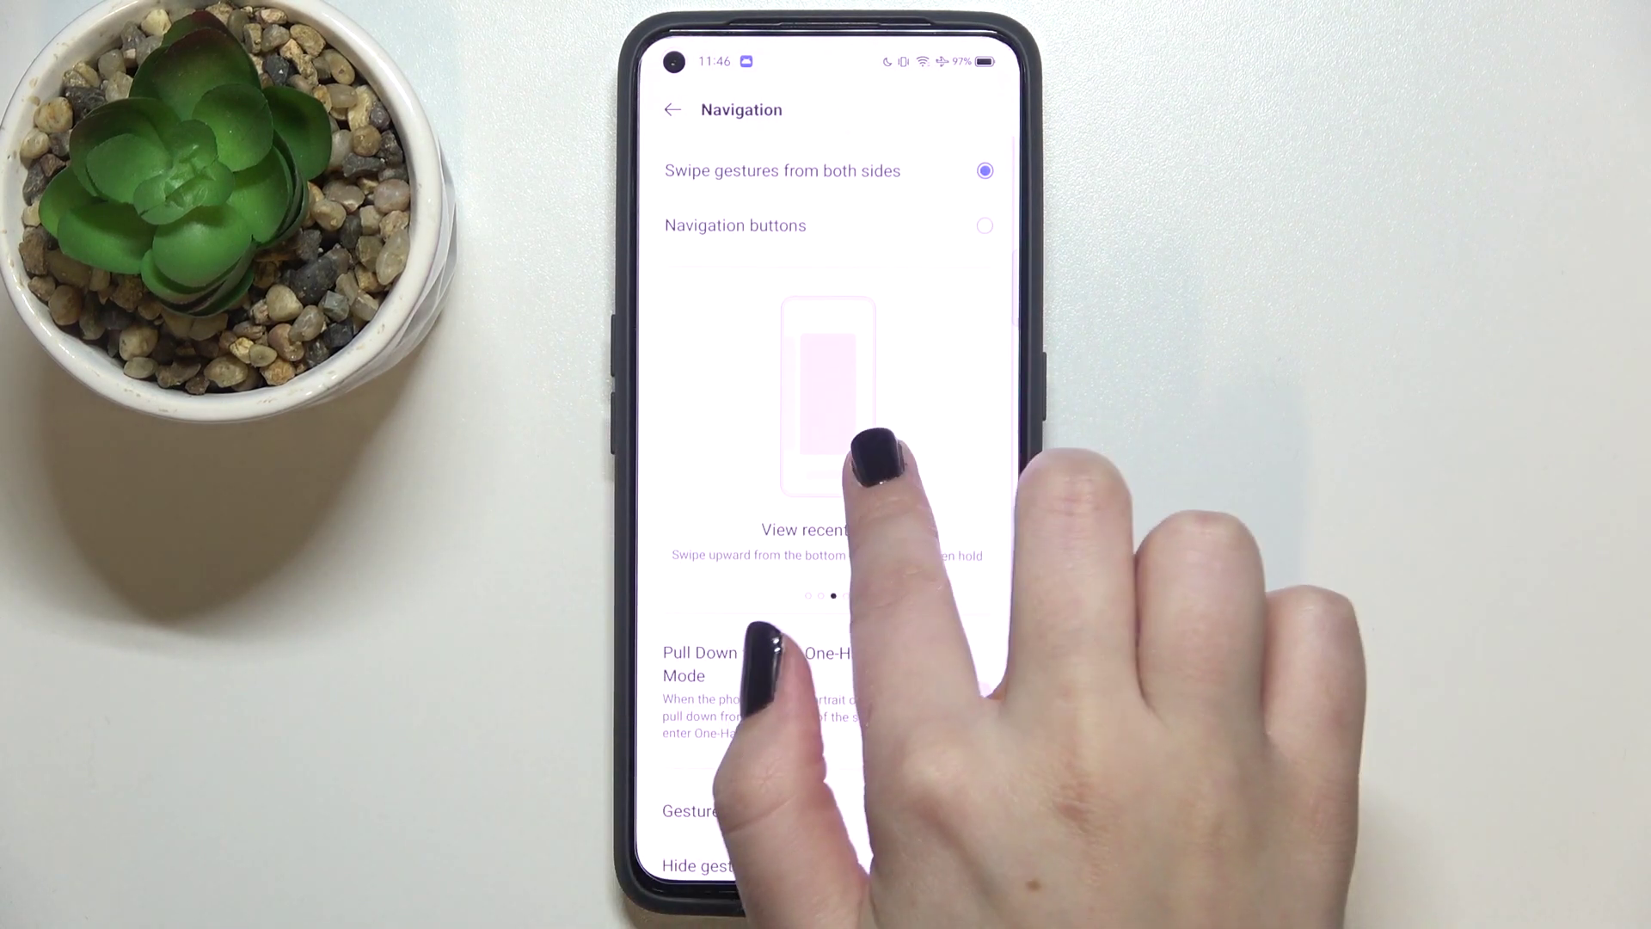
Use two back gestures to return through Convenience tools to the main Settings list.
drag(645, 580, 800, 580)
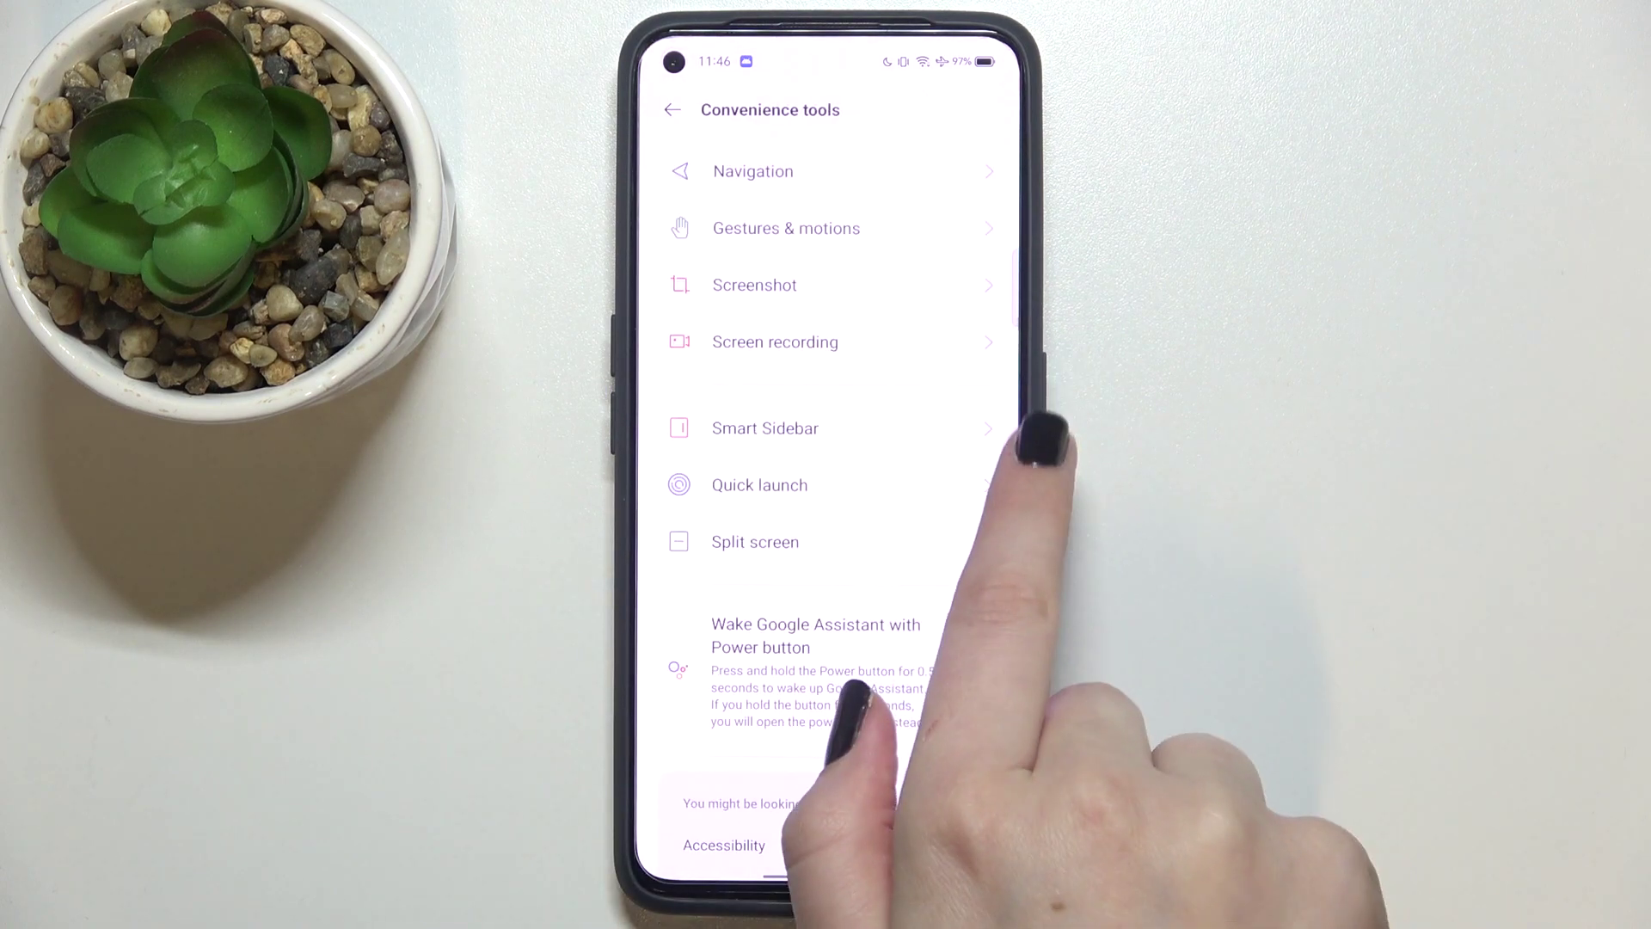
drag(645, 477, 799, 478)
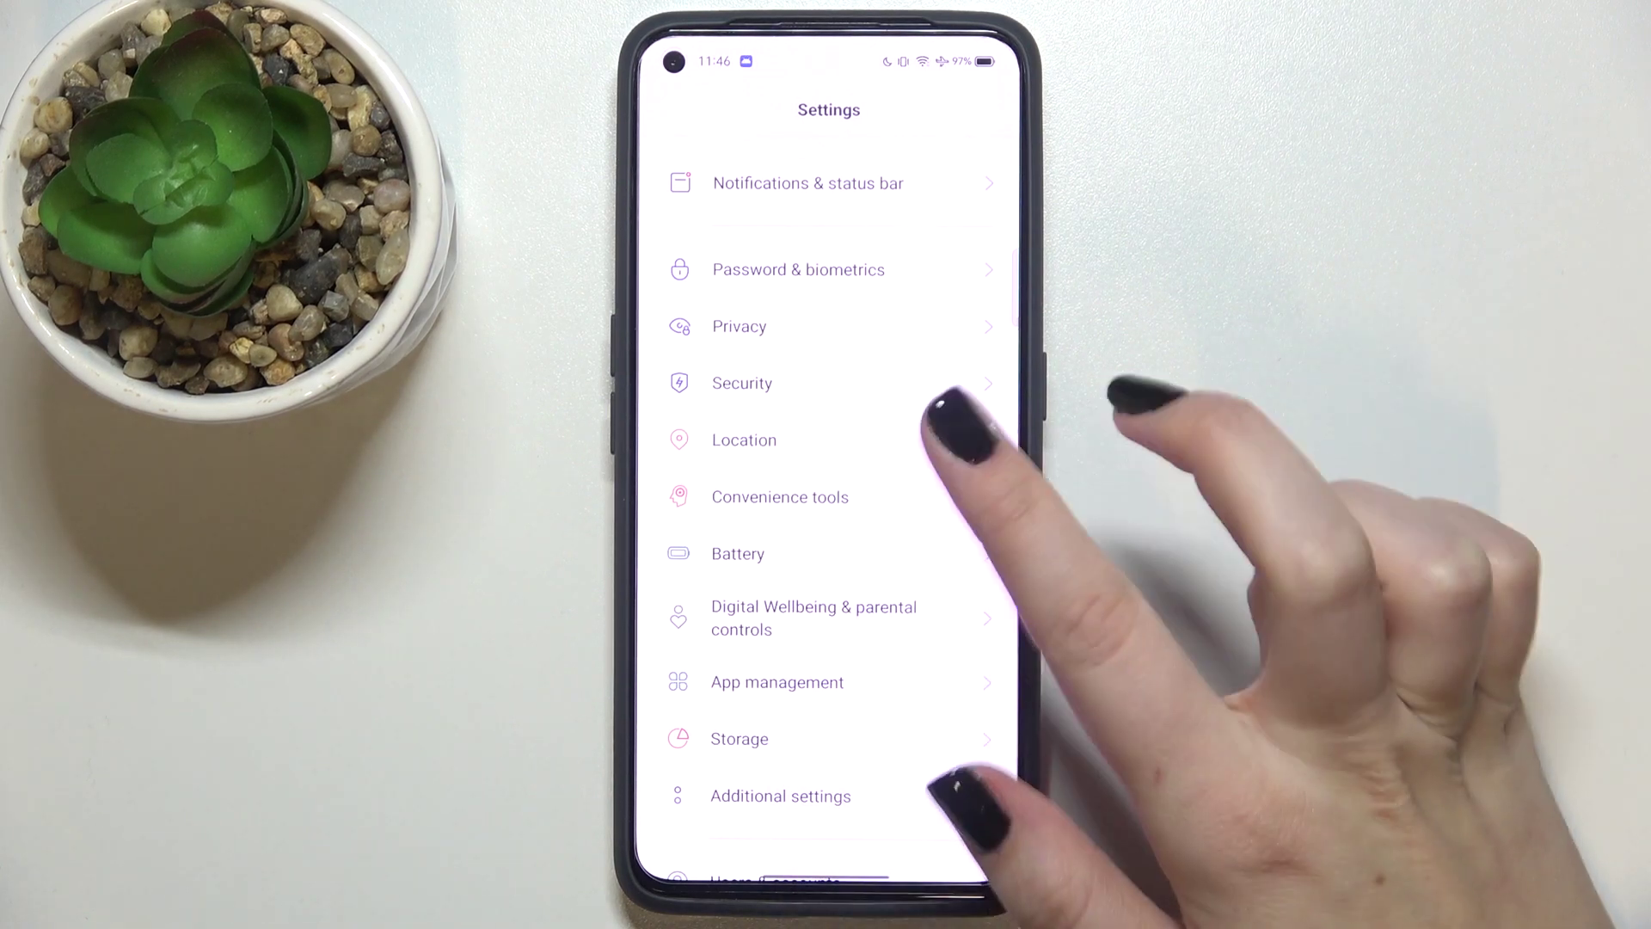
Swipe up to the home screen, then clear all apps from the recents overview.
drag(826, 877, 826, 645)
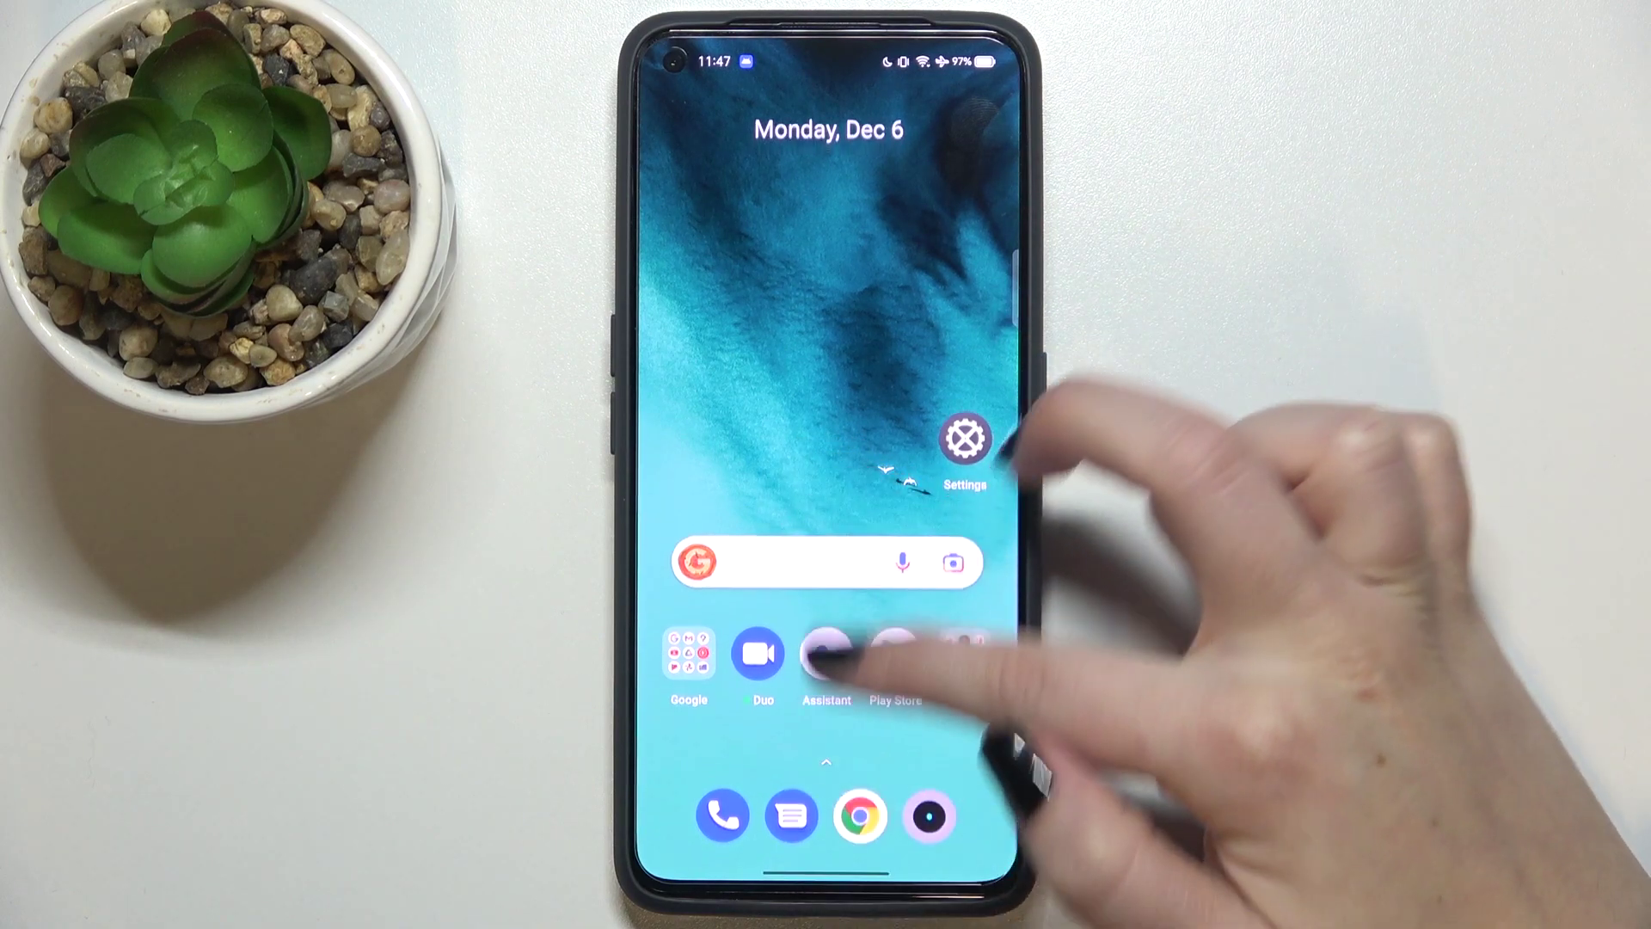
drag(826, 877, 826, 581)
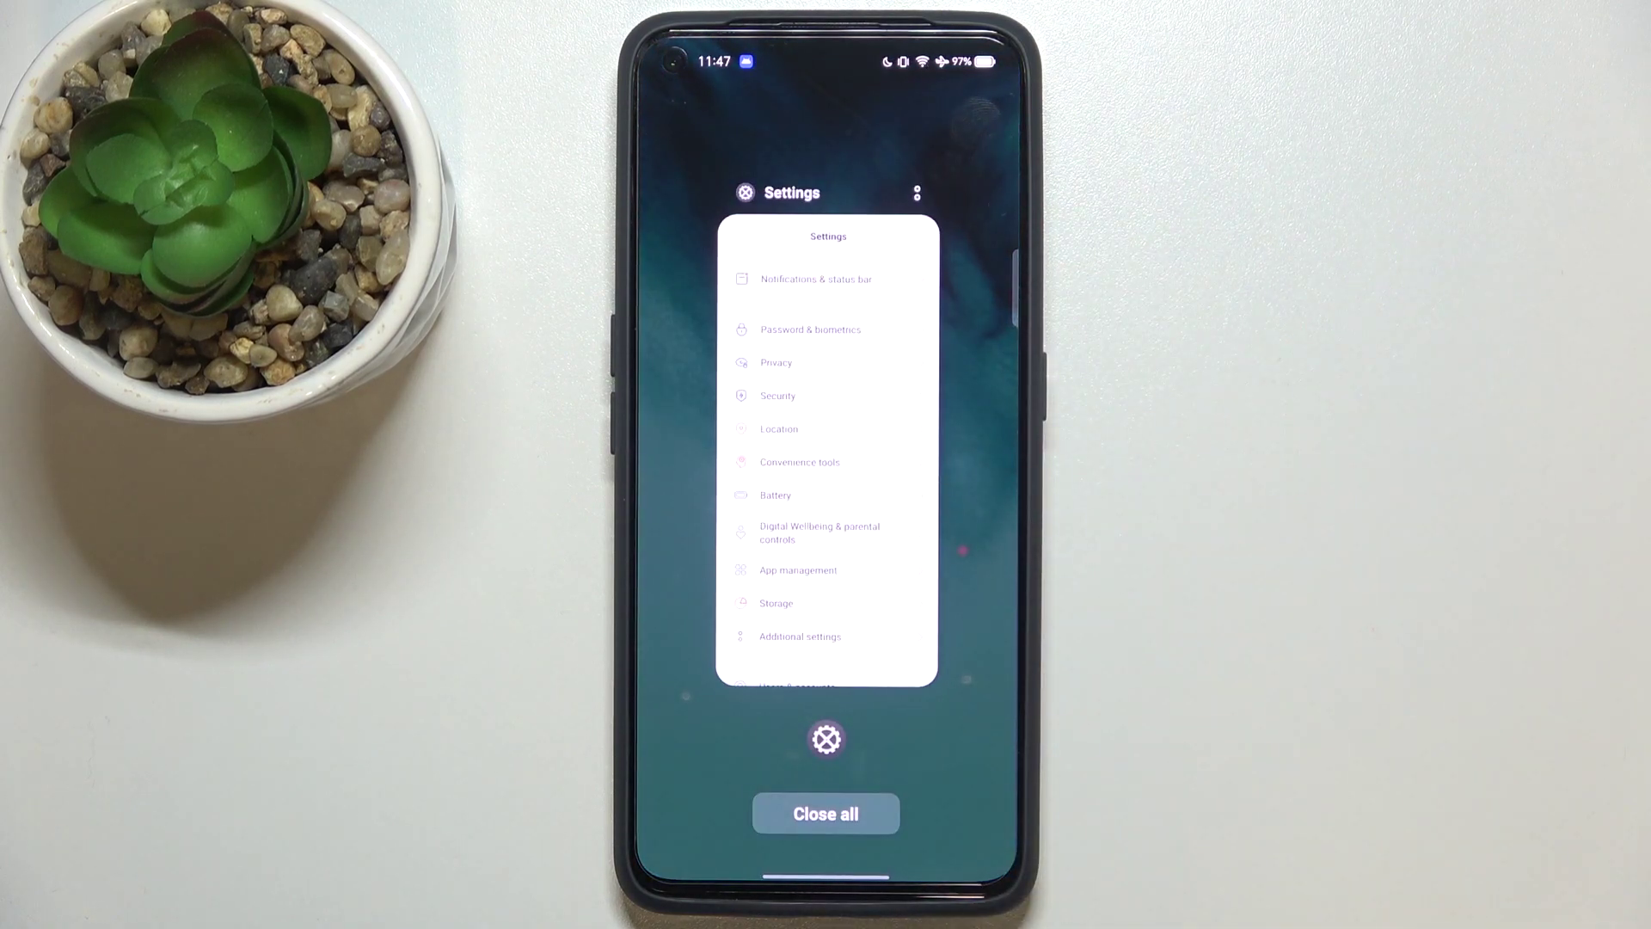
click(827, 814)
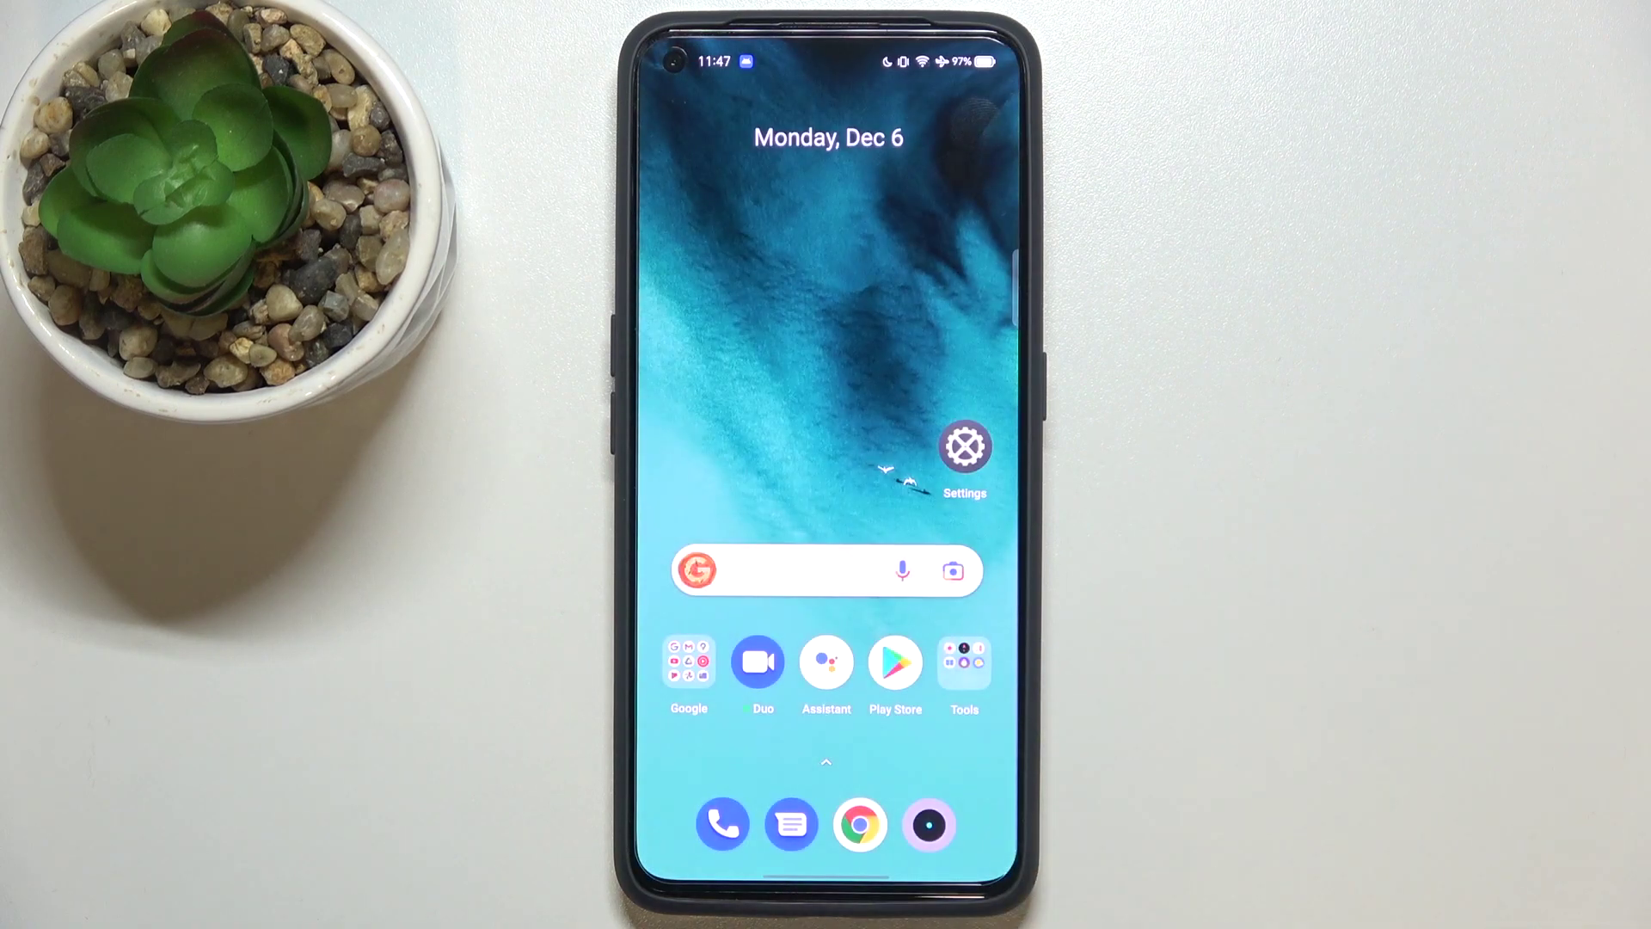